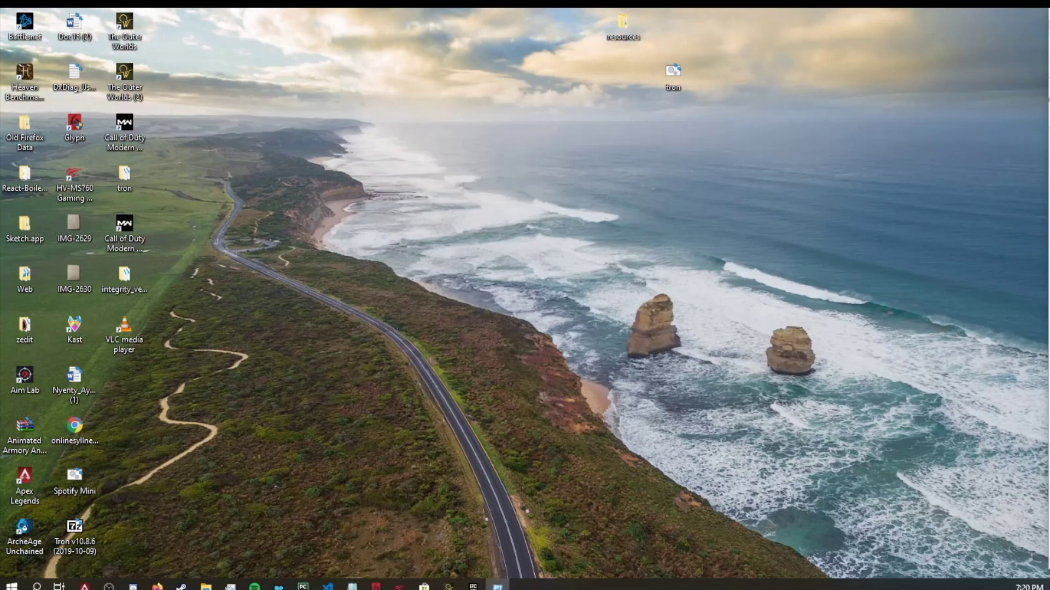
# - Open the Steam console from the Windows Run dialog with steam://open/console
pyautogui.moveTo(468, 289); pyautogui.dragTo(471, 244)
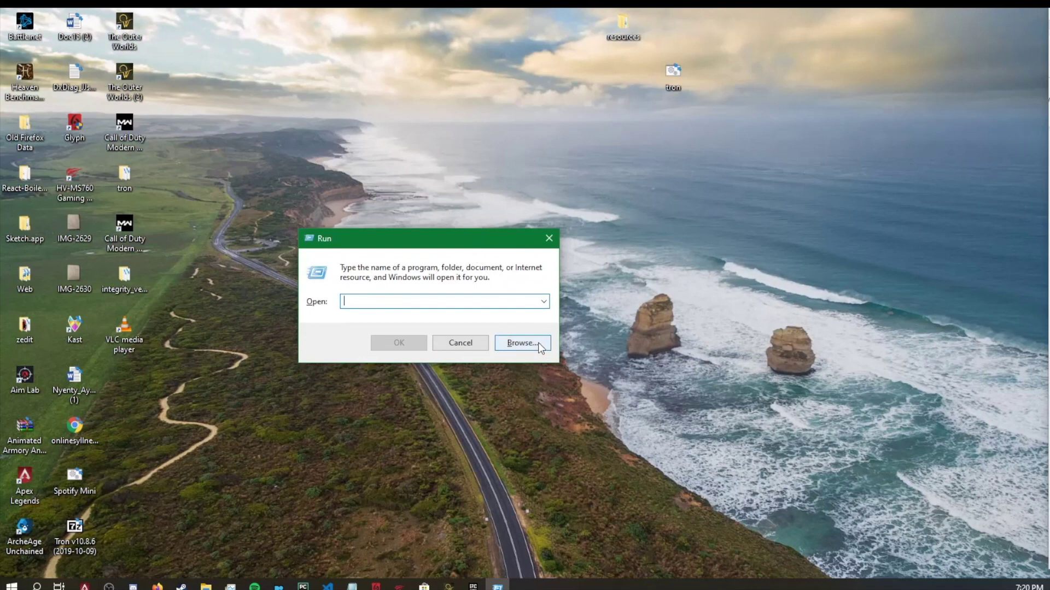
pyautogui.write('steam://open/console')
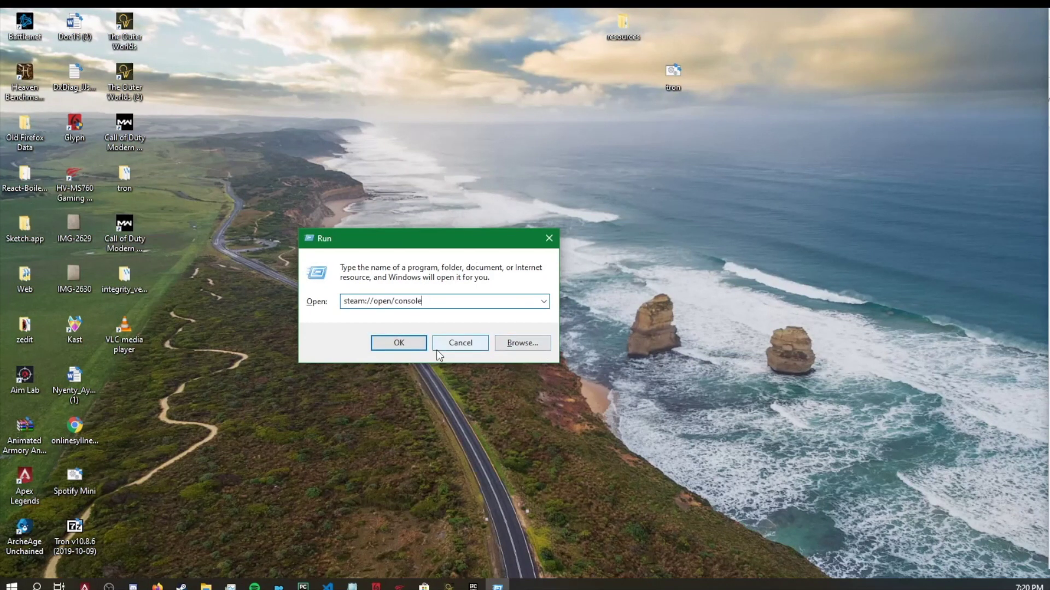
pyautogui.click(409, 343)
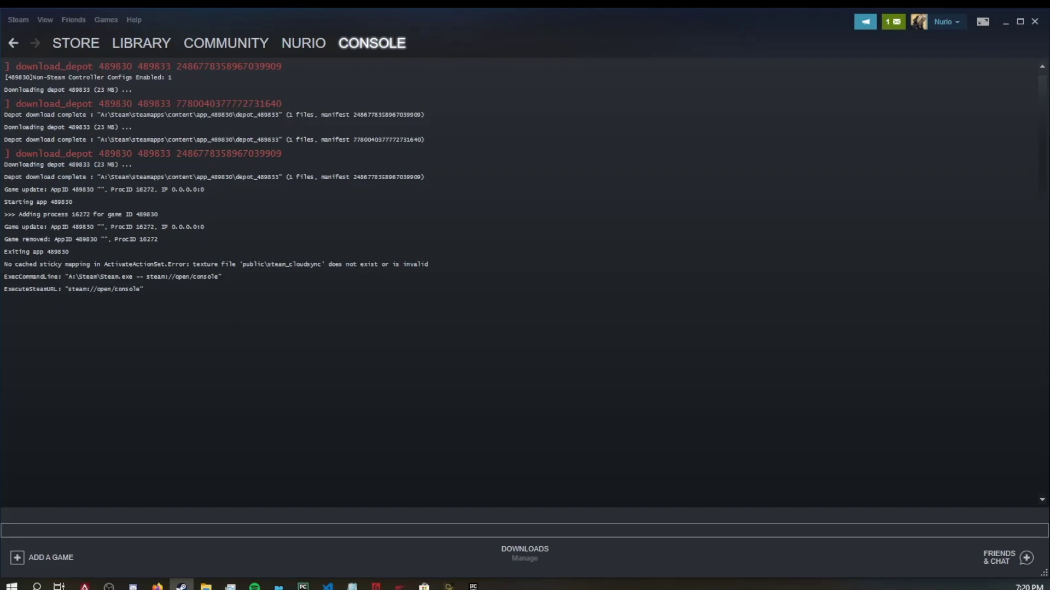
pyautogui.hotkey('alt', 'Tab')
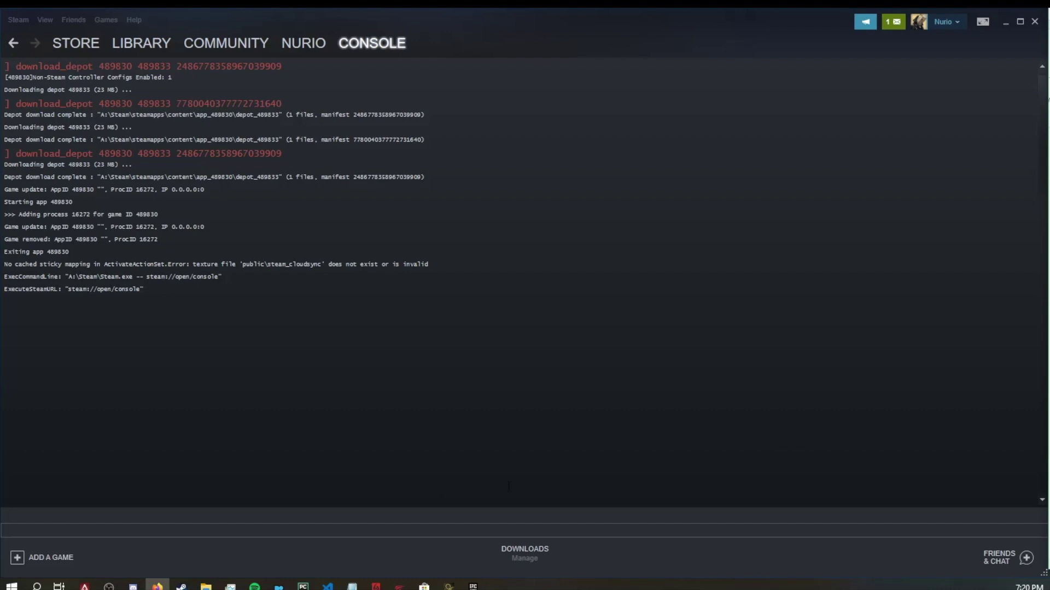
pyautogui.click(355, 530)
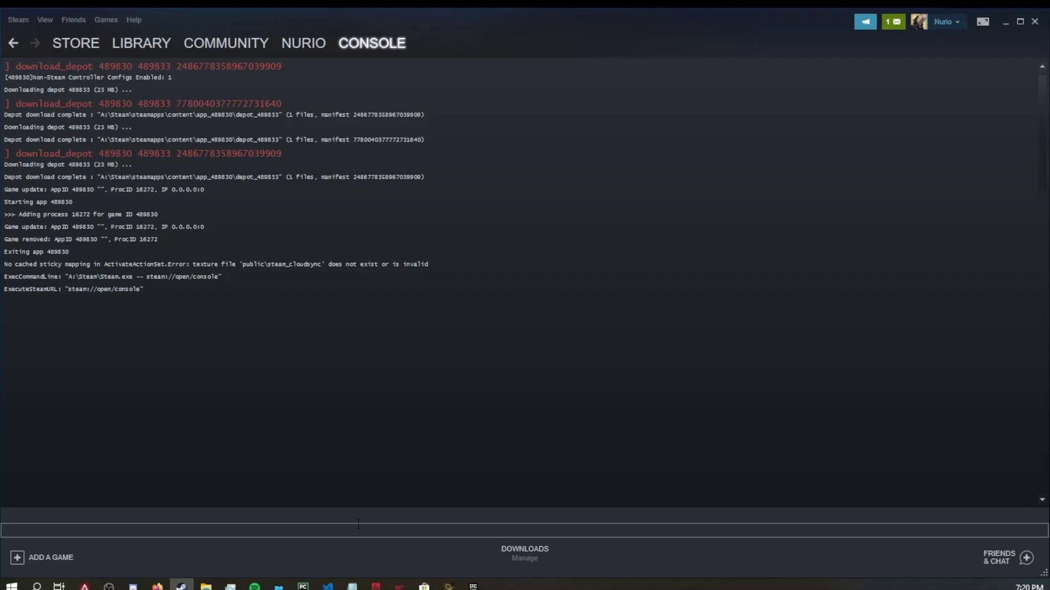
pyautogui.hotkey('ctrl', 'v')
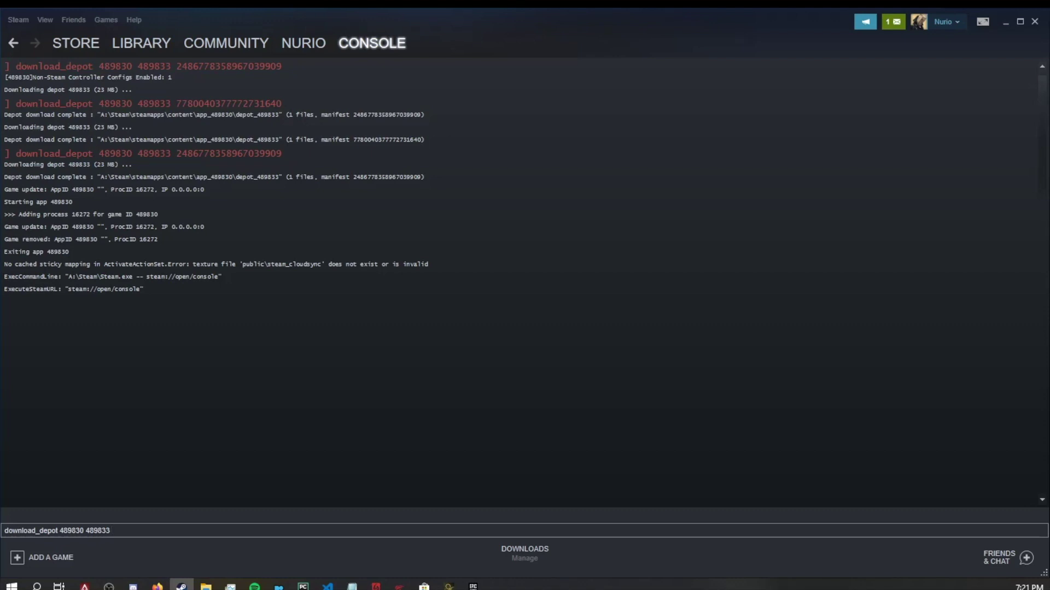
# - Switch to Firefox and copy the June 13, 2019 manifest ID from SteamDB's manifest list for the Skyrim Special Edition exe depot
pyautogui.hotkey('alt', 'Tab')
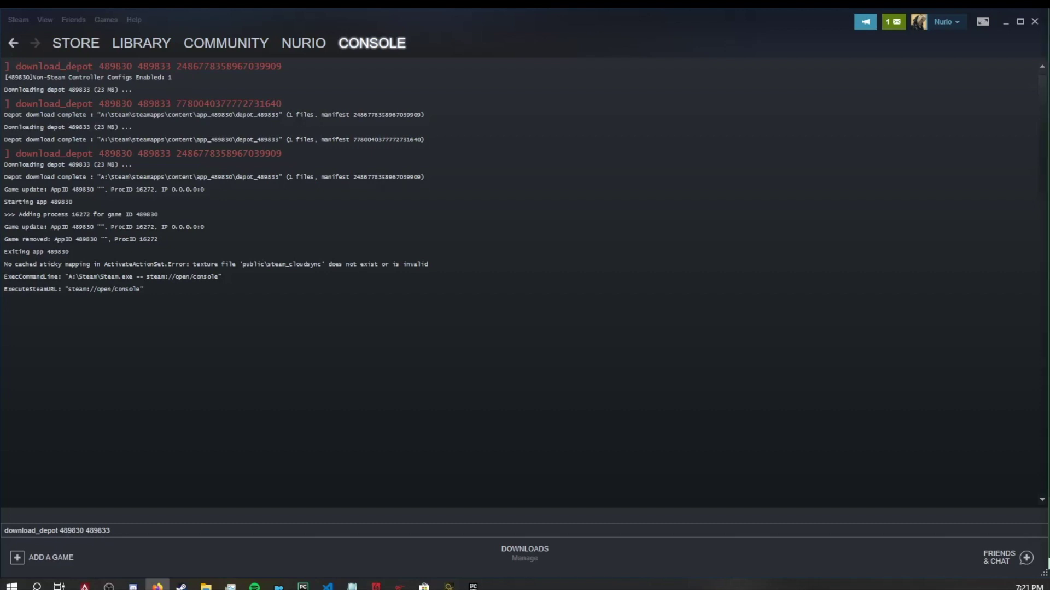
pyautogui.moveTo(1041, 148); pyautogui.dragTo(366, 7)
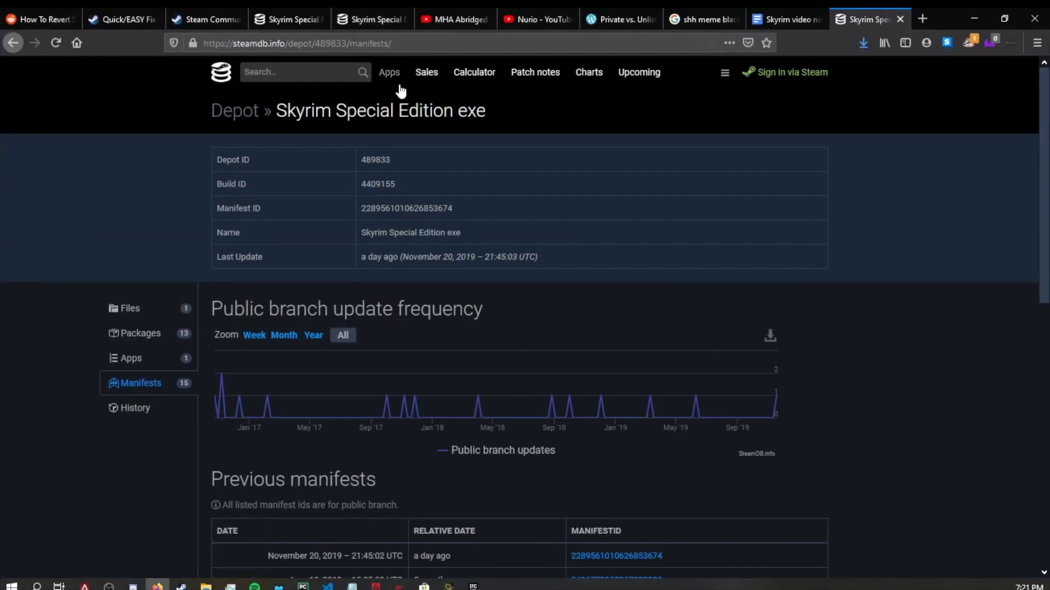
pyautogui.scroll(-2, 488, 271)
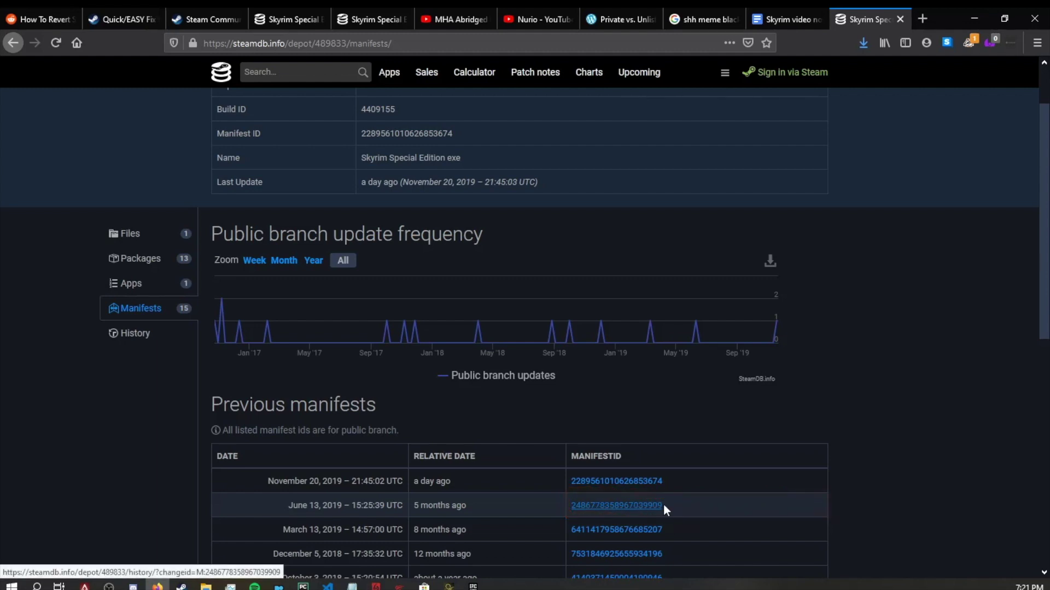
pyautogui.moveTo(663, 505); pyautogui.dragTo(573, 515)
pyautogui.hotkey('ctrl', 'c')
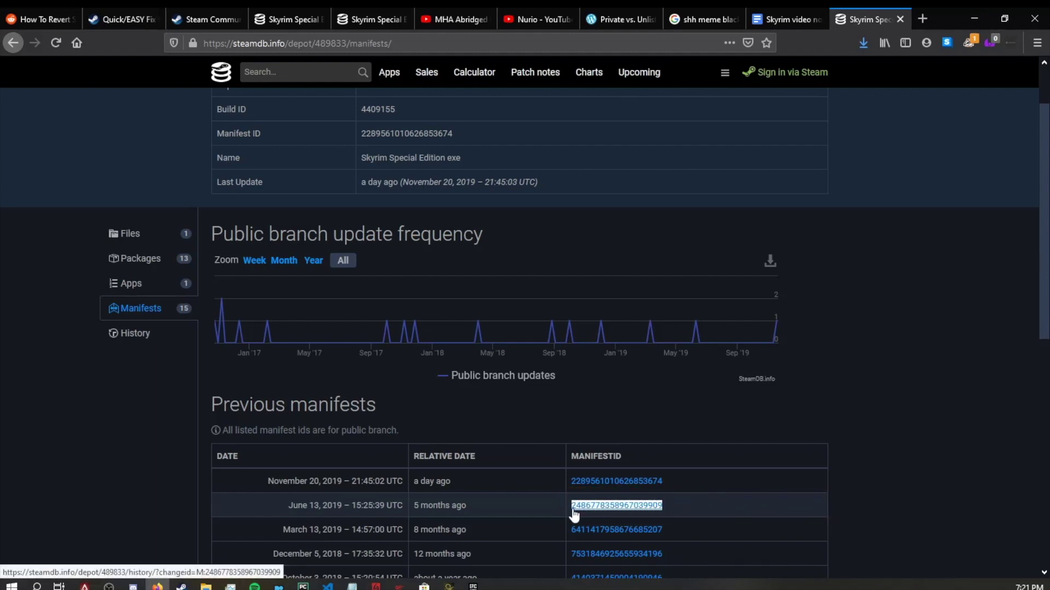
pyautogui.click(974, 17)
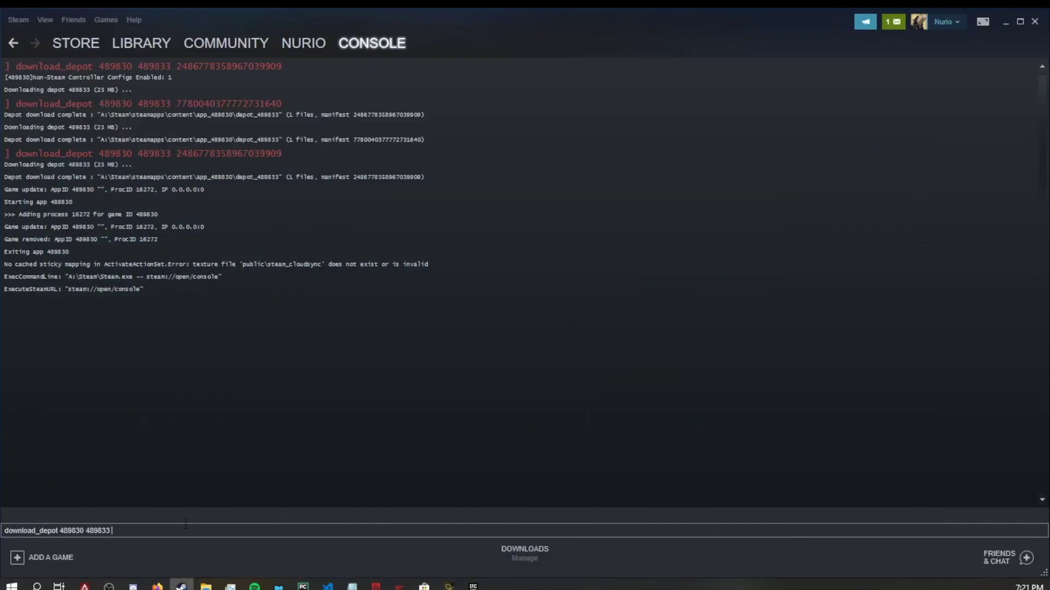
pyautogui.hotkey('ctrl', 'v')
pyautogui.press('Return')
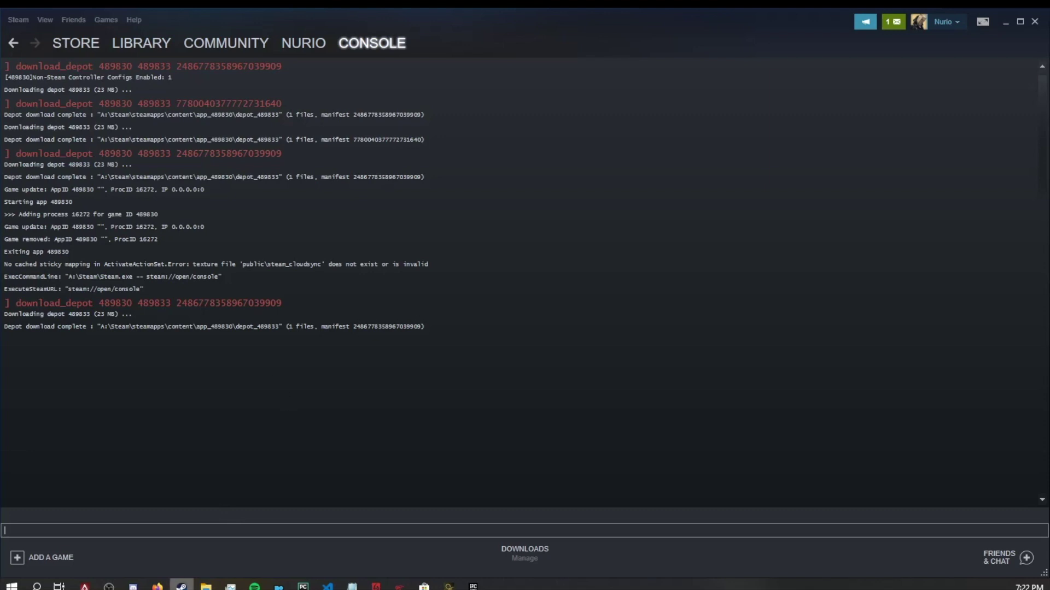
# - Switch to File Explorer at the depot_489833 folder and view the folder's properties
pyautogui.click(205, 586)
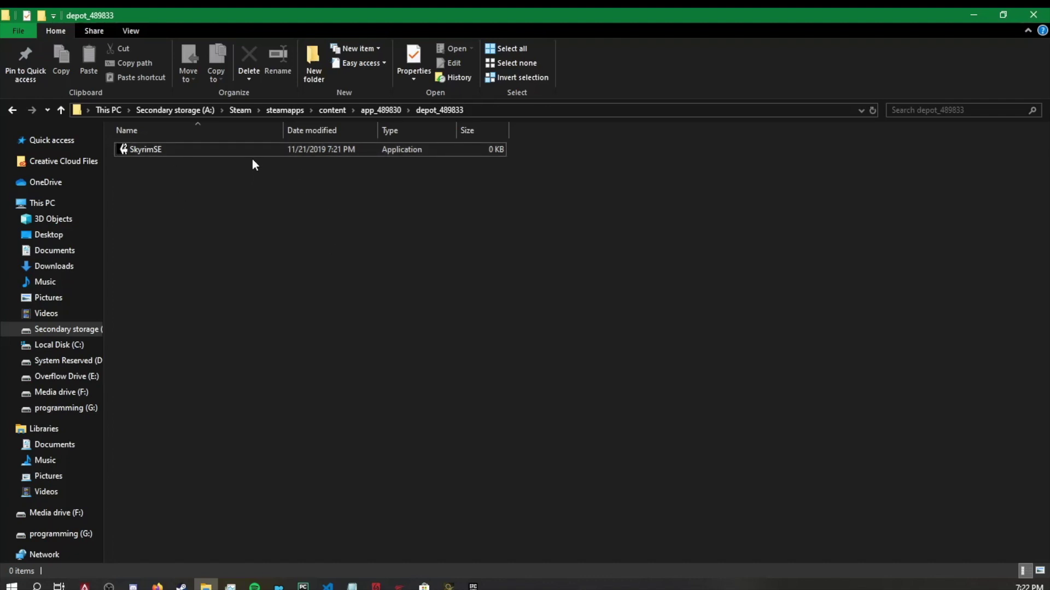
pyautogui.rightClick(190, 151)
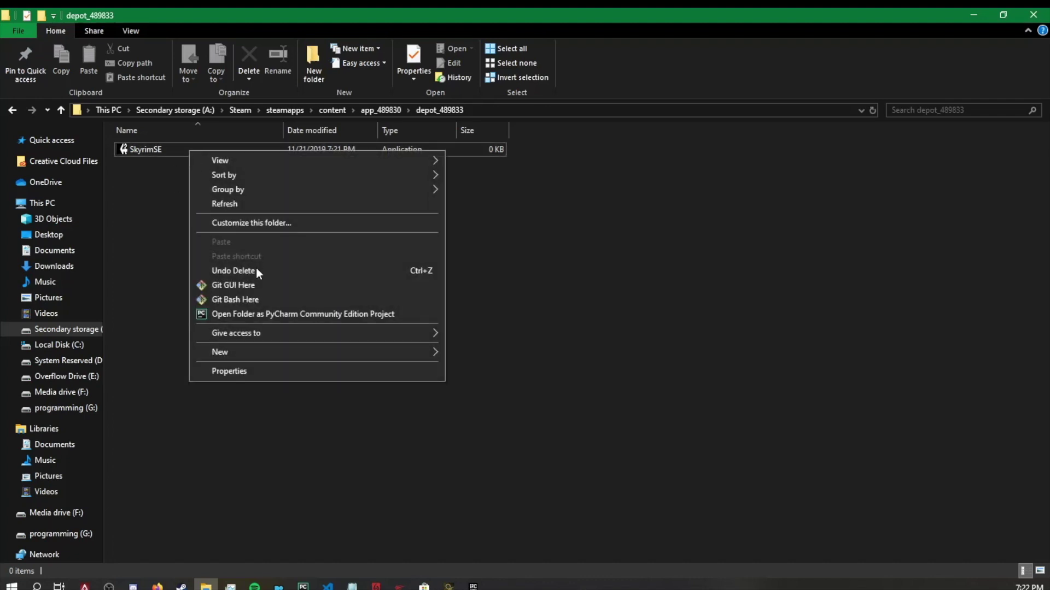
pyautogui.click(241, 372)
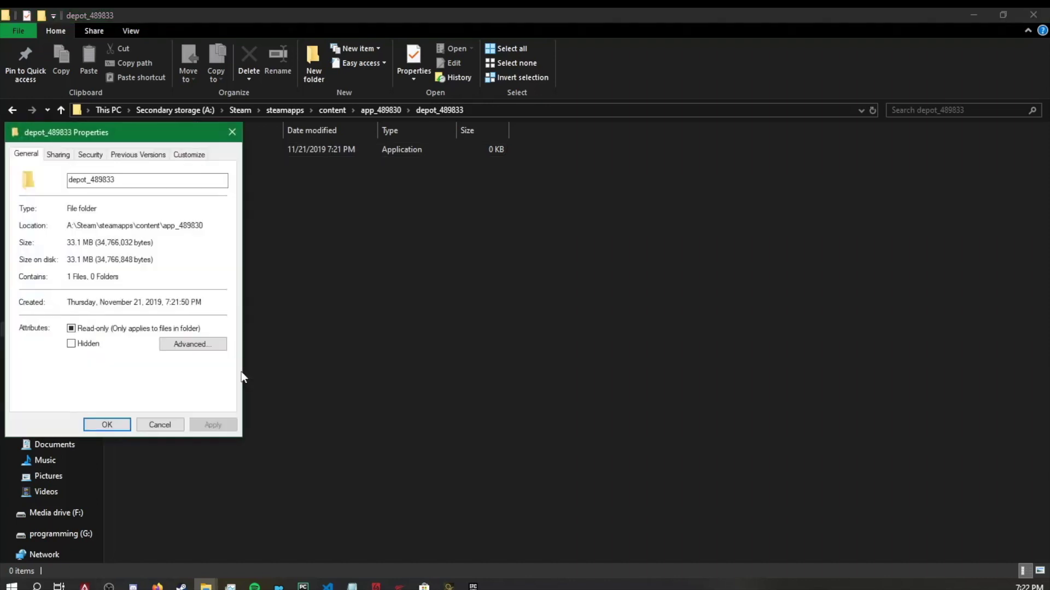
pyautogui.moveTo(200, 130); pyautogui.dragTo(326, 121)
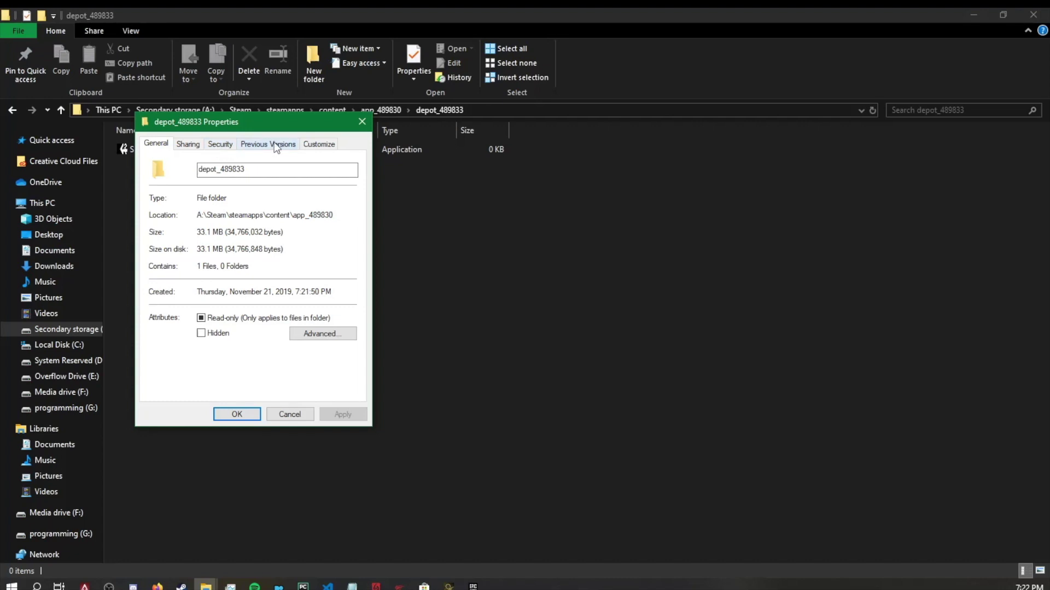
pyautogui.click(361, 121)
# - Check the product version of the downloaded SkyrimSE application in its detailed file properties
pyautogui.click(226, 149)
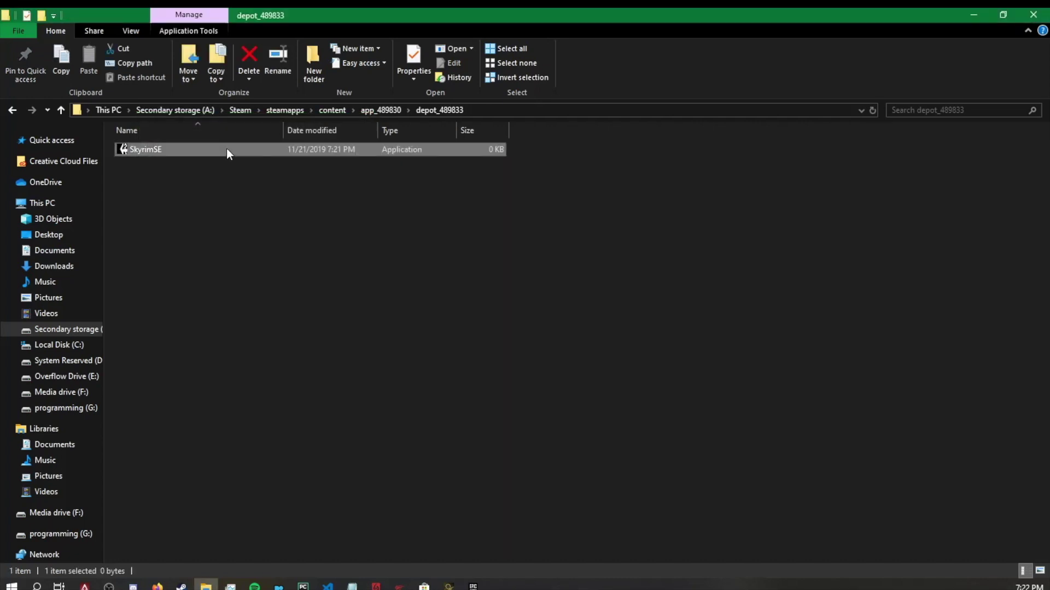
pyautogui.rightClick(226, 149)
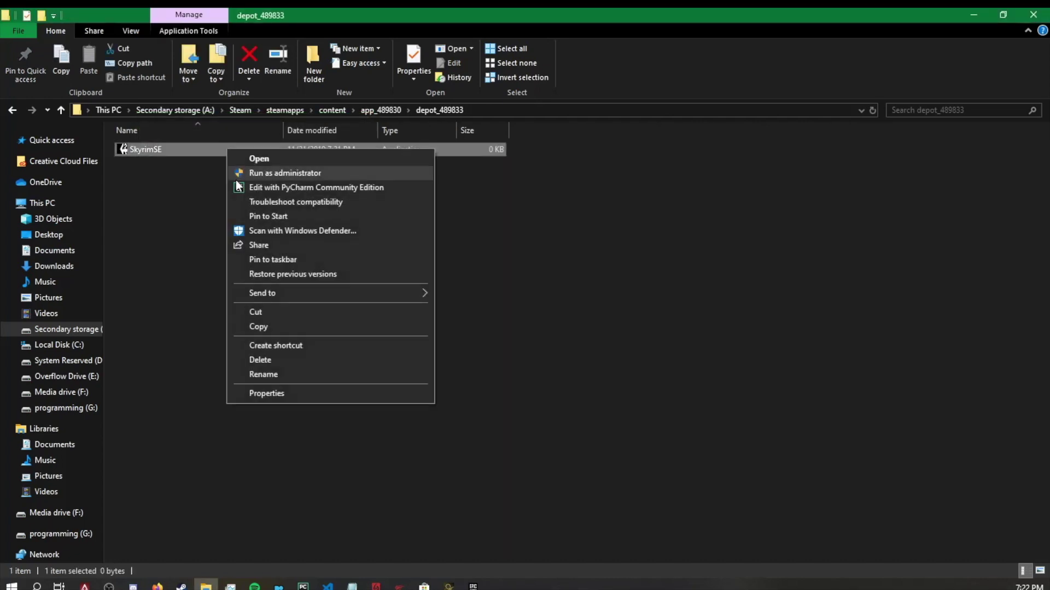
pyautogui.click(282, 390)
pyautogui.click(359, 182)
pyautogui.click(295, 290)
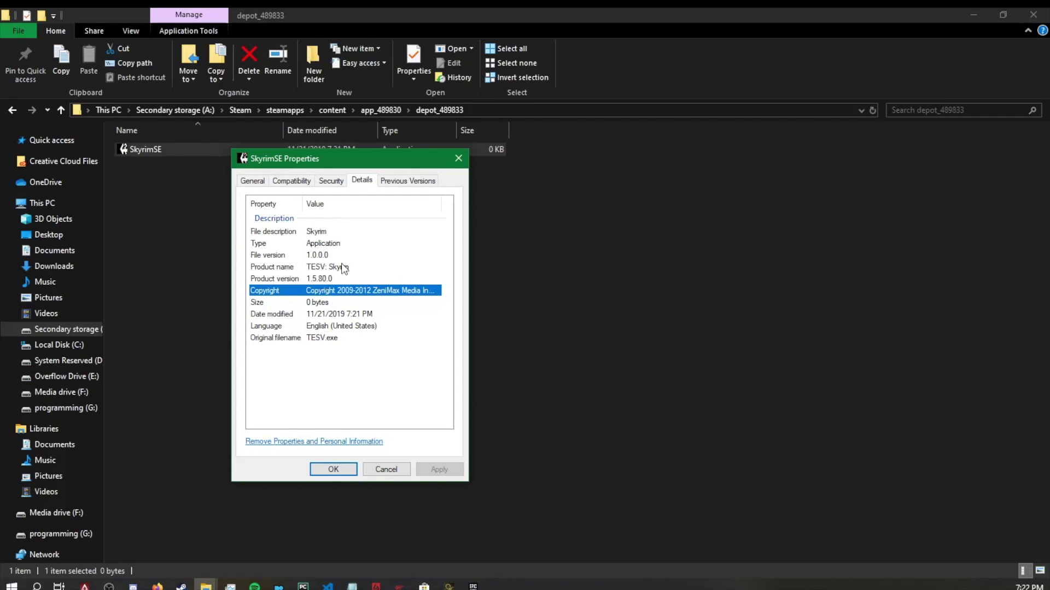
pyautogui.click(352, 469)
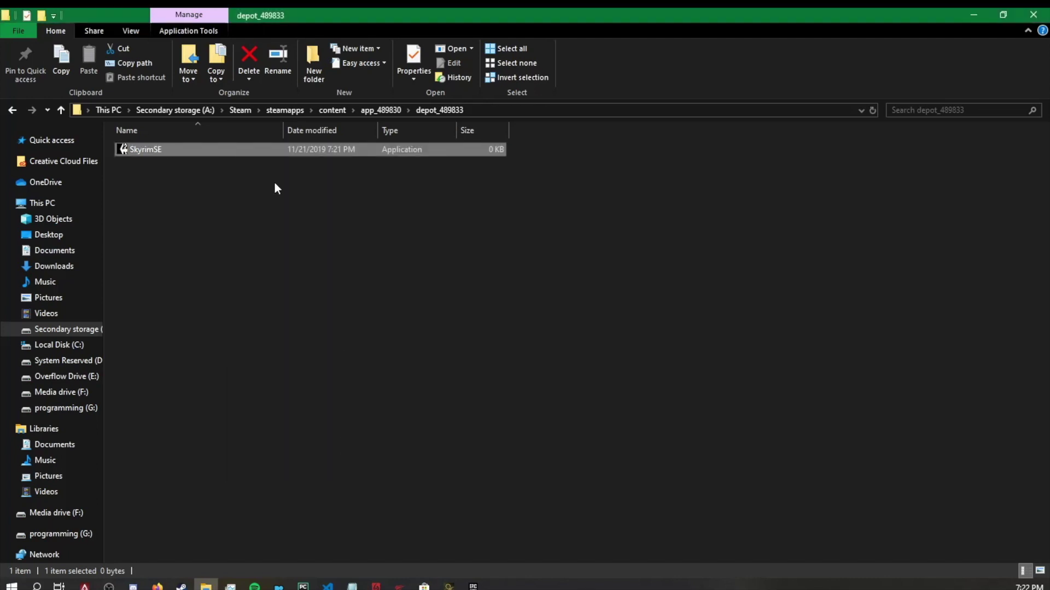
# - Copy SkyrimSE from depot_489833 into steamapps\common\Skyrim Special Edition, replacing the existing file there
pyautogui.rightClick(225, 152)
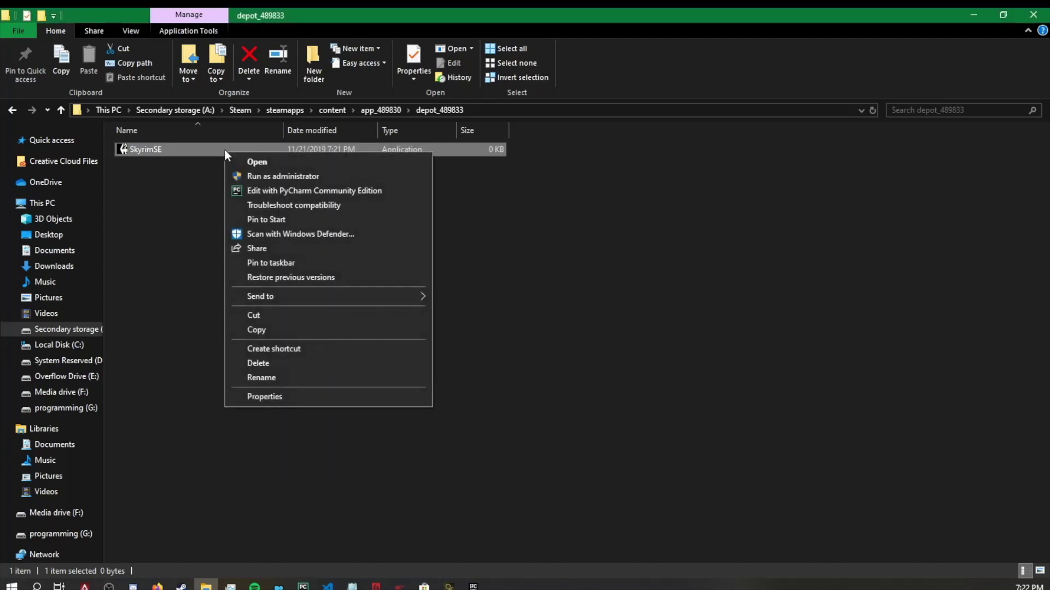
pyautogui.click(274, 330)
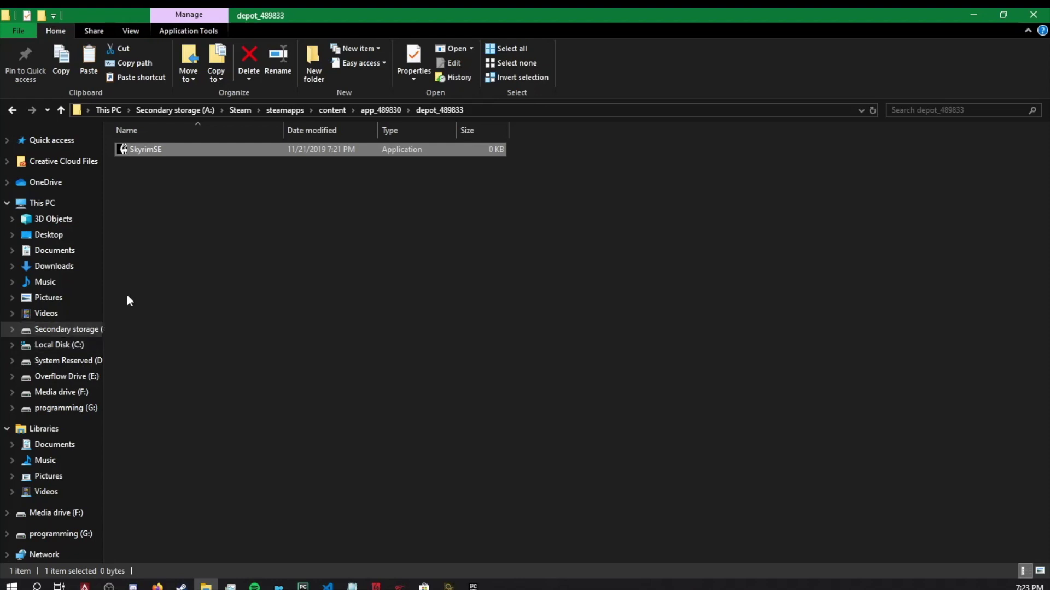
pyautogui.click(303, 116)
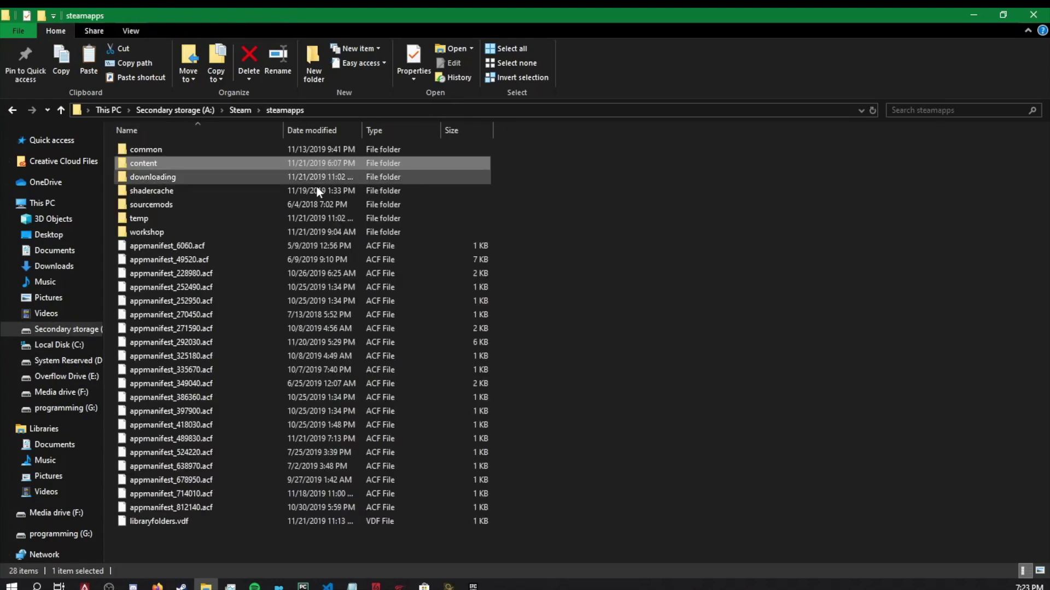
pyautogui.doubleClick(195, 154)
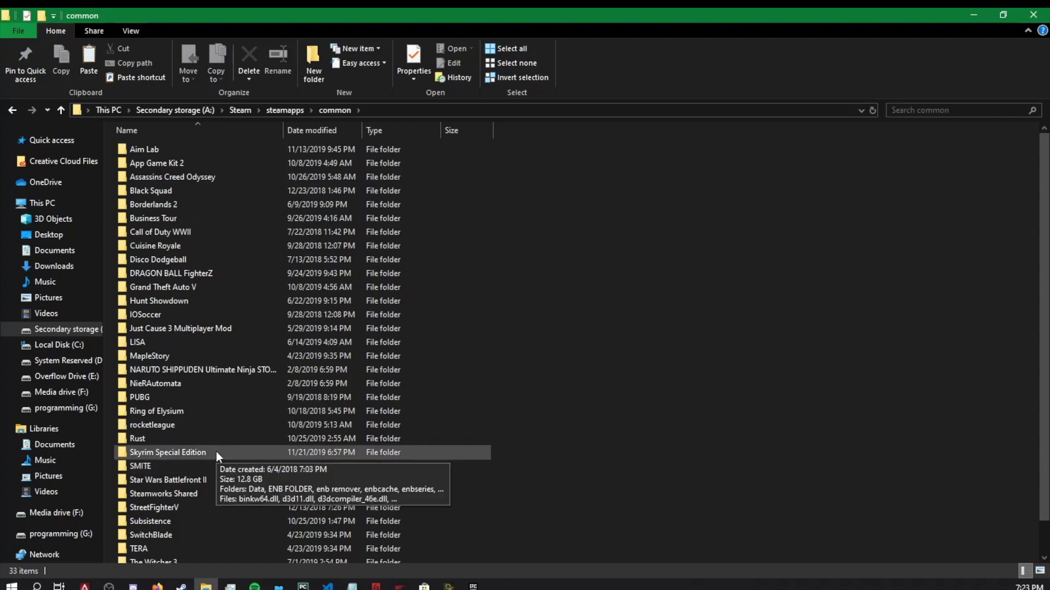
pyautogui.doubleClick(216, 452)
pyautogui.scroll(-3, 274, 242)
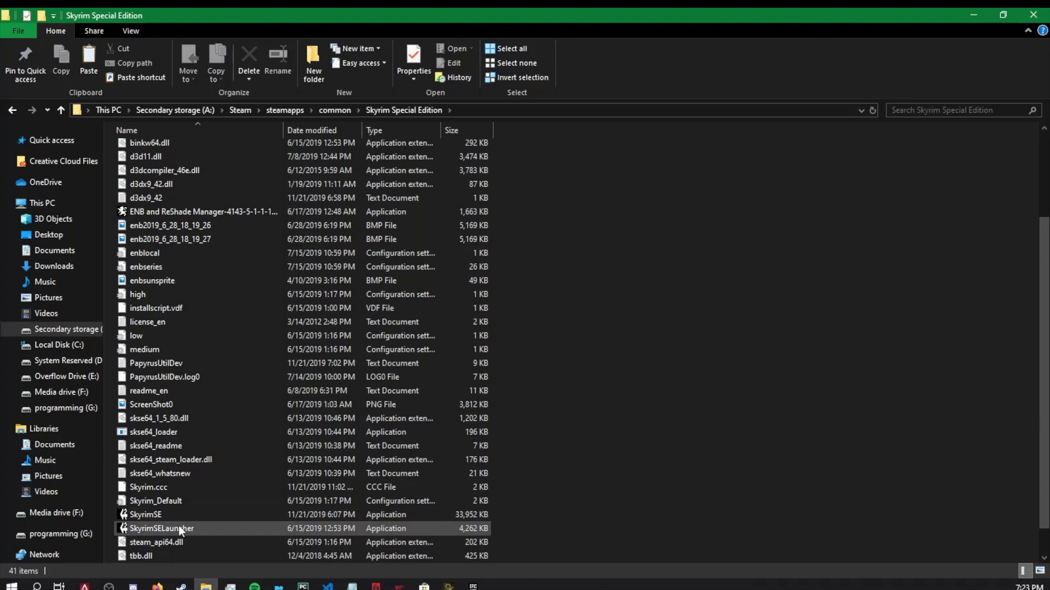
pyautogui.rightClick(644, 458)
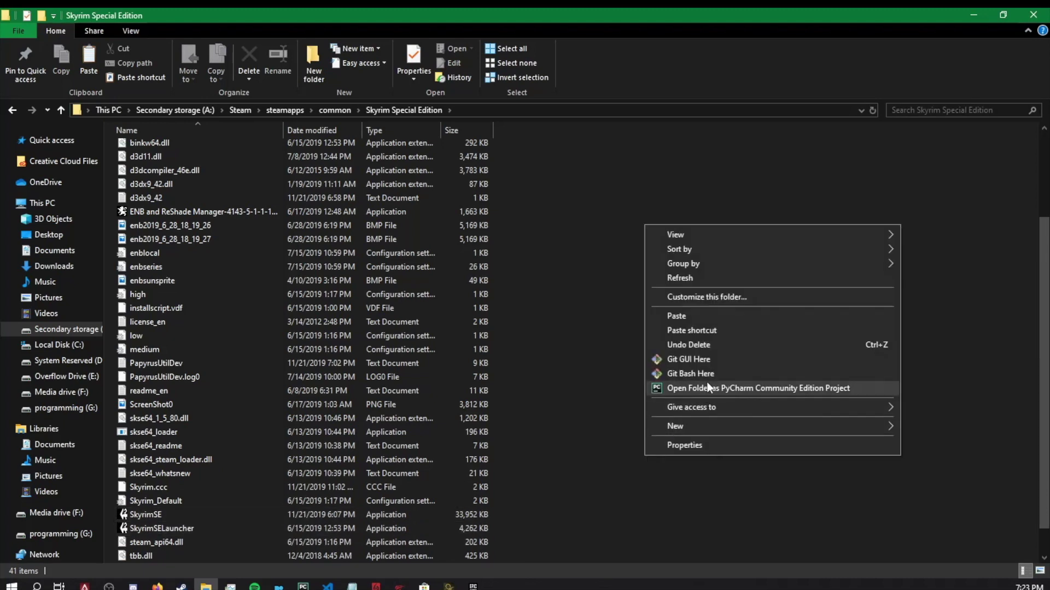
pyautogui.click(697, 320)
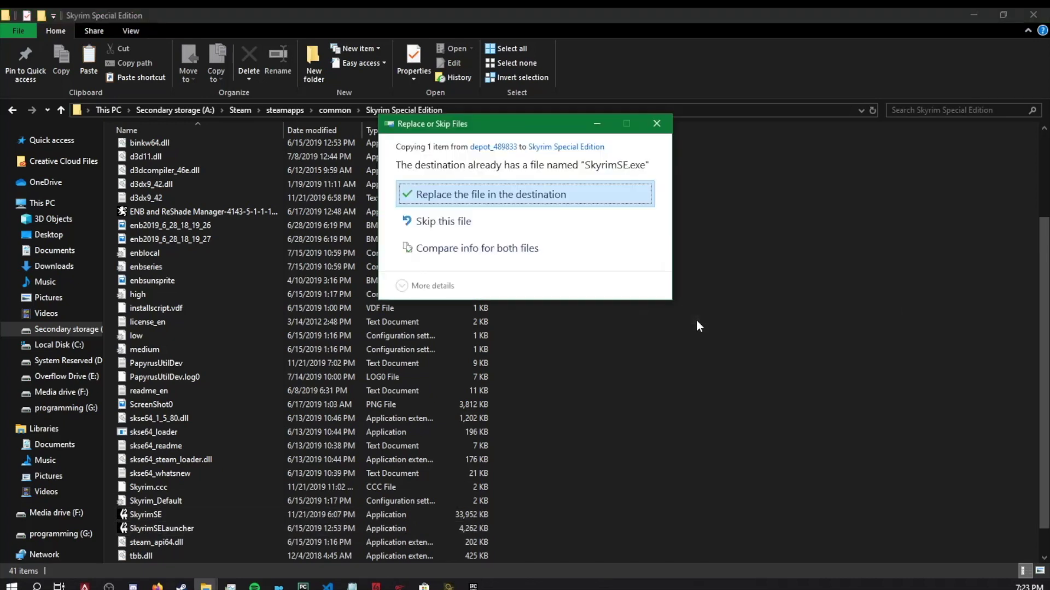
pyautogui.click(527, 198)
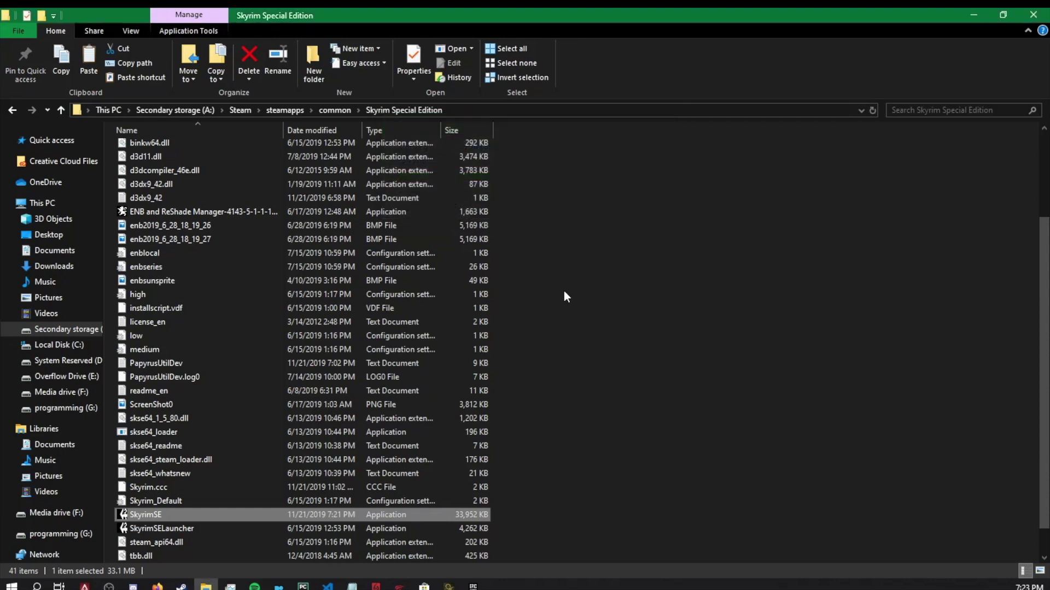